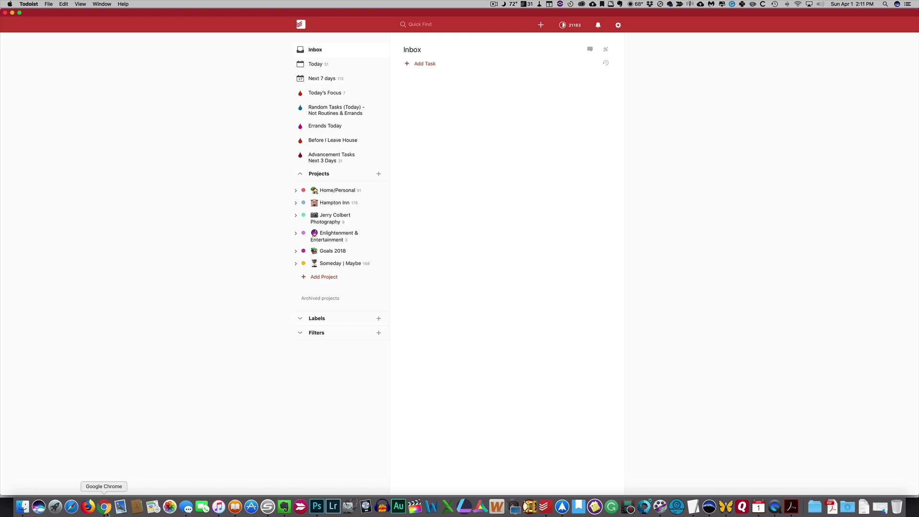
- Switch to Google Chrome and review the Inbox and today's tasks in the Todoist browser extension, closing it when done
{"action": "left_click", "coordinate": [105, 508]}
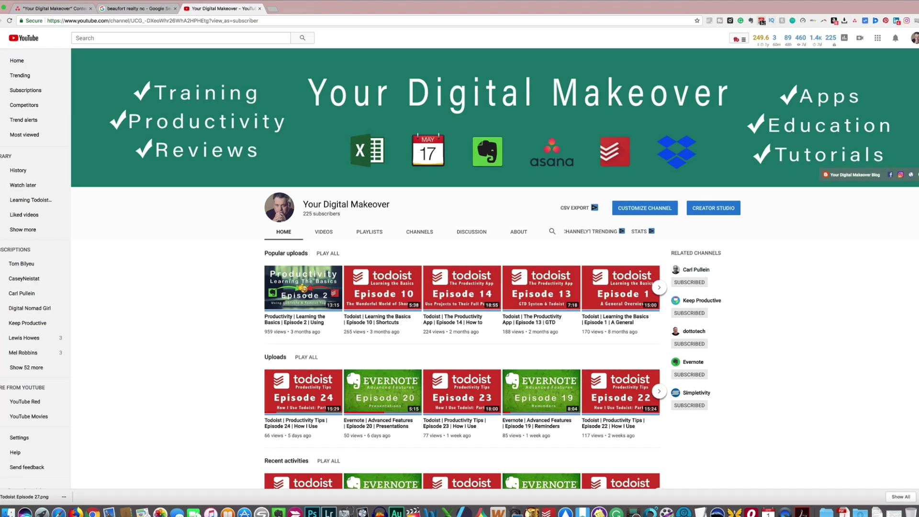
{"action": "left_click", "coordinate": [831, 44]}
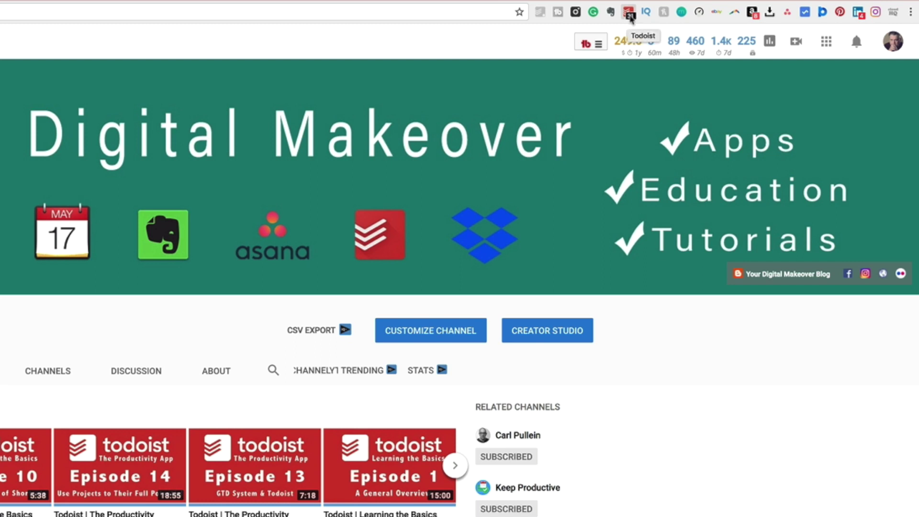
{"action": "left_click", "coordinate": [628, 15]}
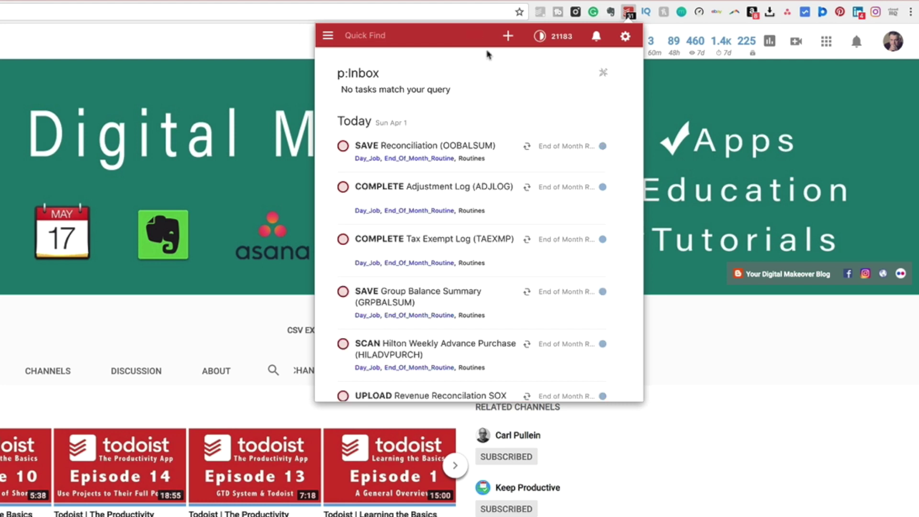
{"action": "scroll", "coordinate": [439, 213], "scroll_direction": "down", "scroll_amount": 10}
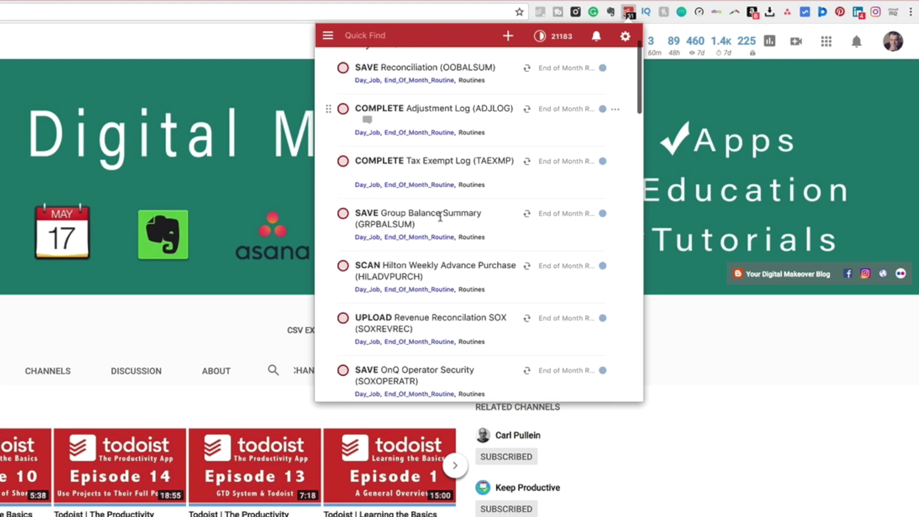
{"action": "scroll", "coordinate": [441, 215], "scroll_direction": "up", "scroll_amount": 5}
{"action": "scroll", "coordinate": [441, 215], "scroll_direction": "up", "scroll_amount": 5}
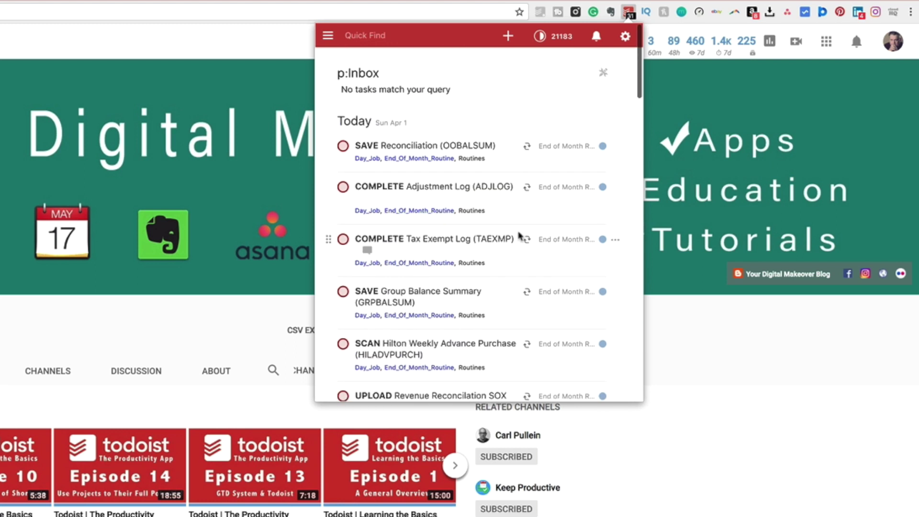
{"action": "left_click", "coordinate": [760, 447]}
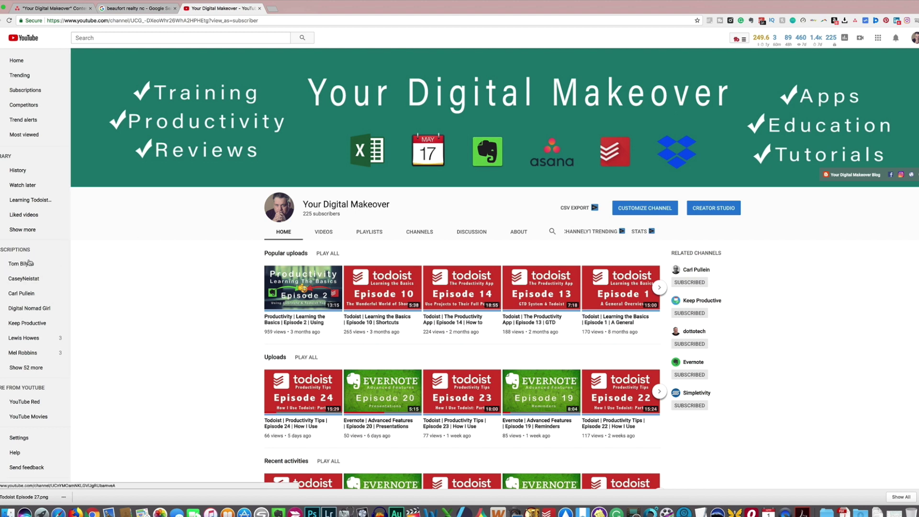
- Open the video "How to Take Control" from Tom Bilyeu's YouTube channel and pause it
{"action": "left_click", "coordinate": [26, 265]}
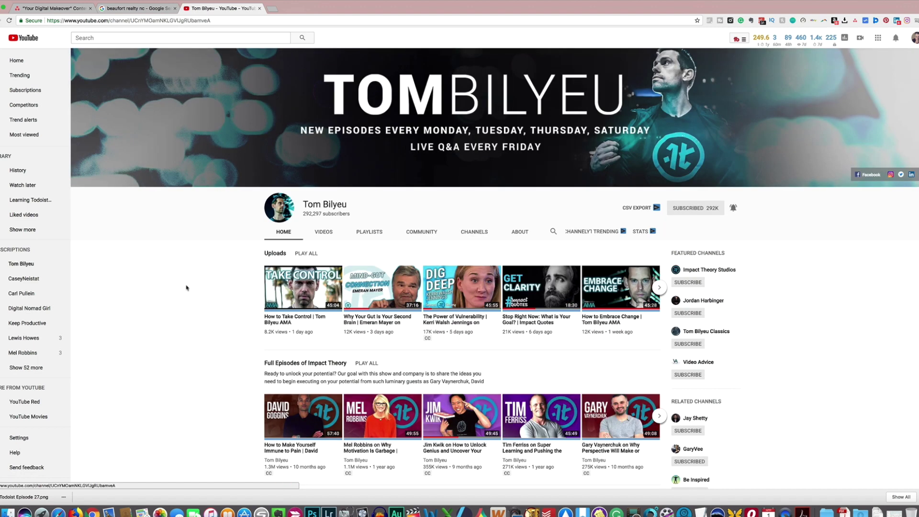
{"action": "left_click", "coordinate": [324, 231]}
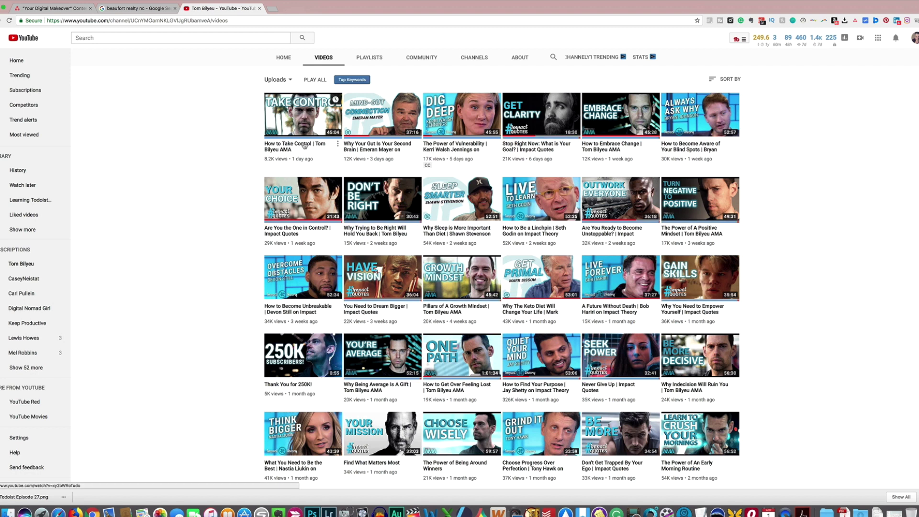
{"action": "left_click", "coordinate": [304, 145]}
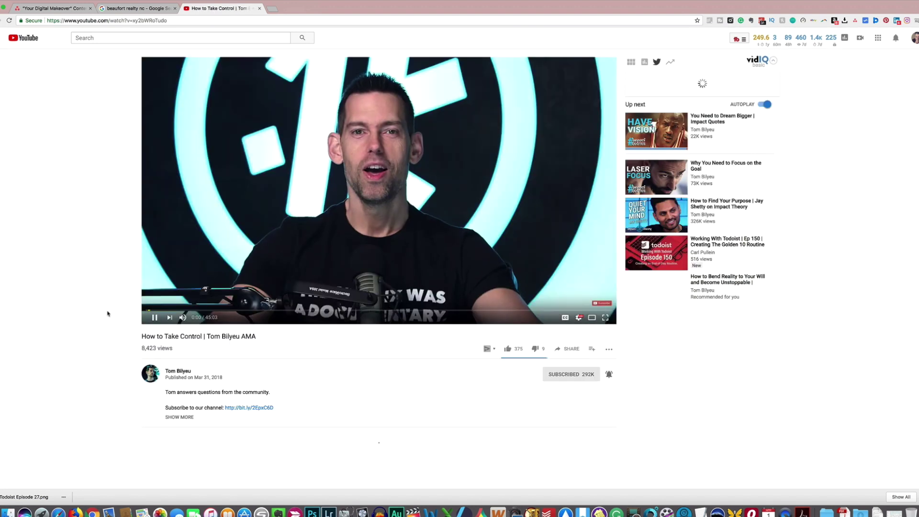
{"action": "left_click", "coordinate": [154, 318]}
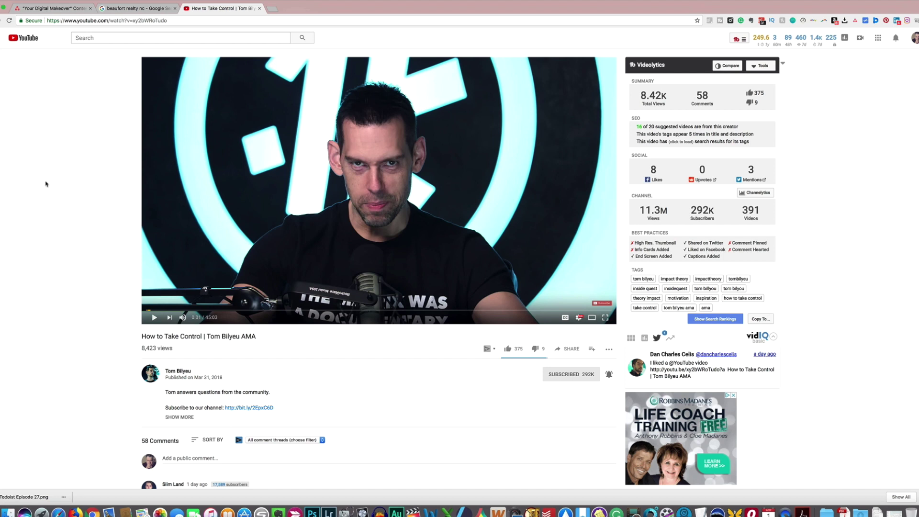
- Add the open YouTube video page to Todoist as a task from the web page itself
{"action": "right_click", "coordinate": [90, 183]}
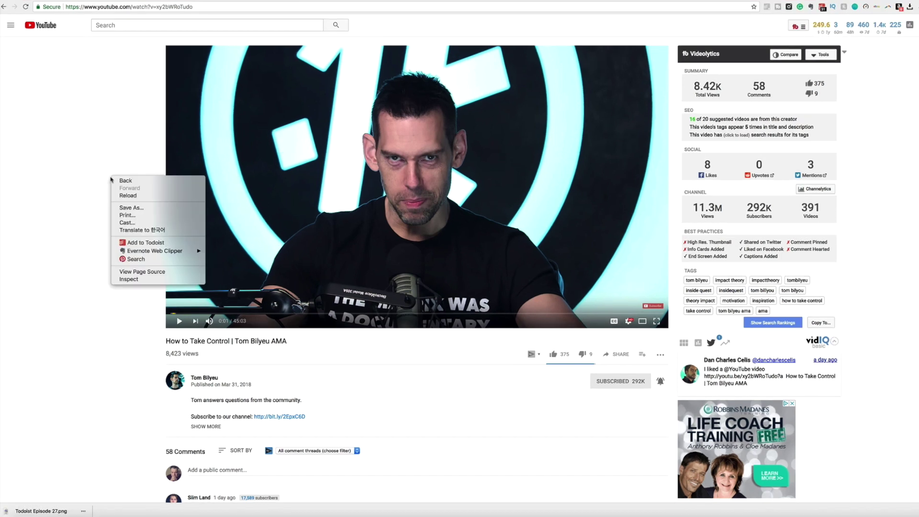
{"action": "right_click", "coordinate": [90, 161]}
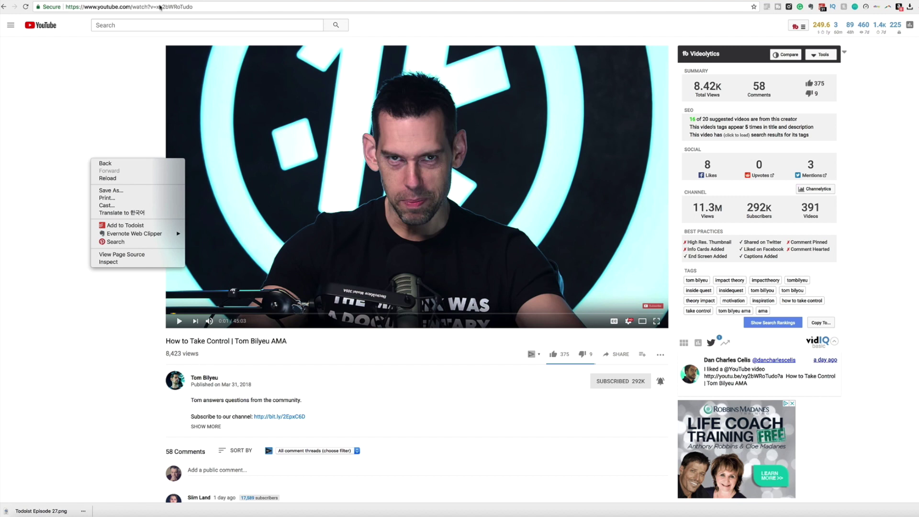
{"action": "left_click", "coordinate": [56, 174]}
{"action": "right_click", "coordinate": [75, 153]}
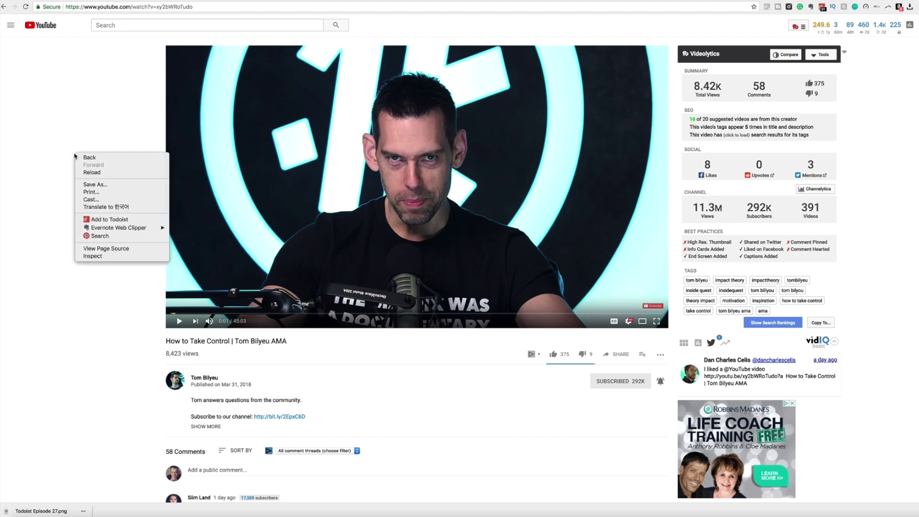
{"action": "left_click", "coordinate": [111, 220]}
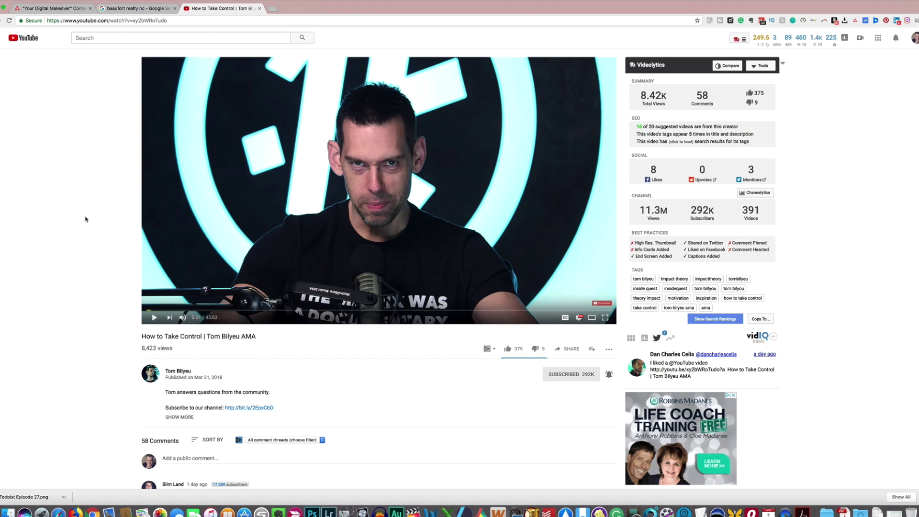
- Switch to the Todoist app and insert "!!WATCH!!" before "How to Take Control" in the inbox task's title
{"action": "left_click", "coordinate": [548, 511]}
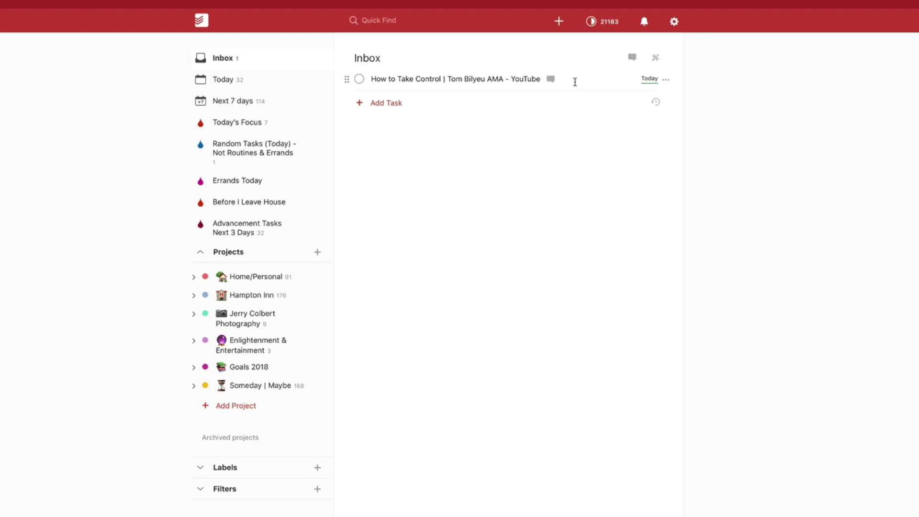
{"action": "left_click", "coordinate": [575, 82]}
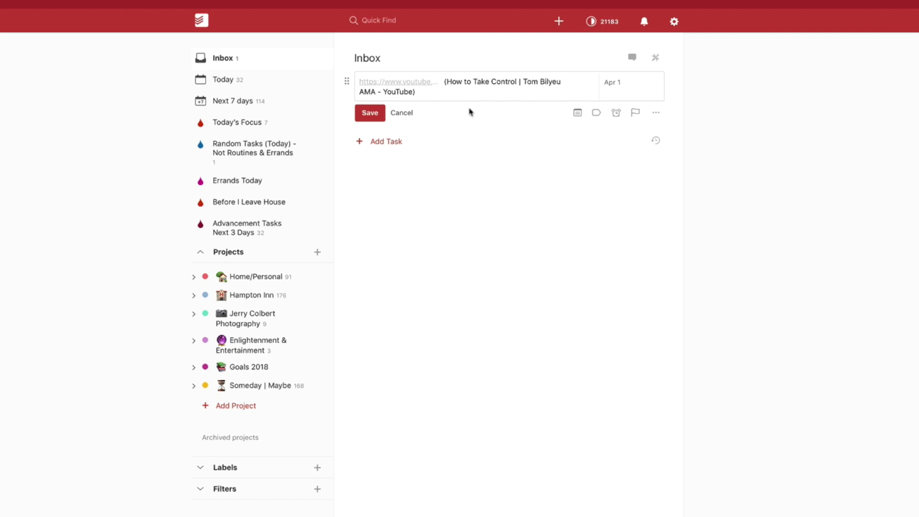
{"action": "left_click", "coordinate": [448, 81]}
{"action": "type", "text": "!!"}
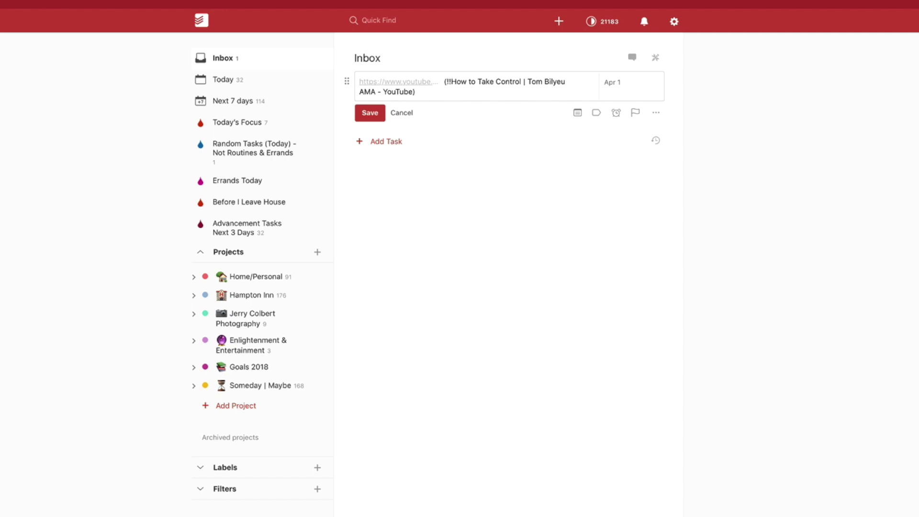
{"action": "type", "text": "WATCH!!"}
- Schedule the task for tomorrow with priority p1, assign it to the Single Actions (Home) project and save it
{"action": "left_click", "coordinate": [478, 93]}
{"action": "type", "text": "@tomorrow p1"}
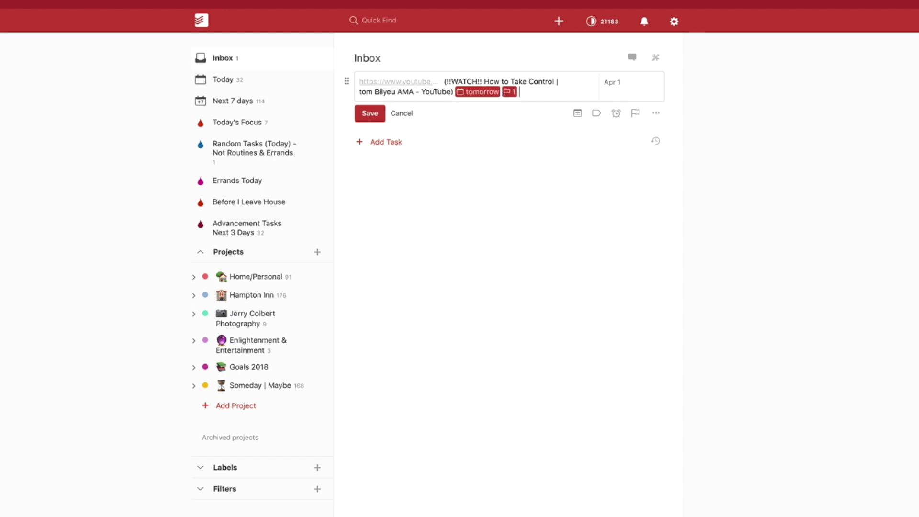
{"action": "type", "text": " #sin"}
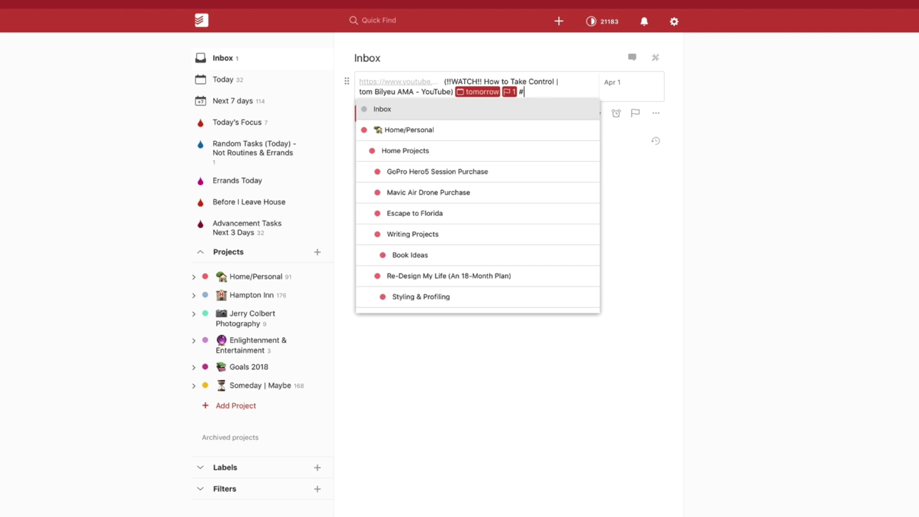
{"action": "key", "text": "Down"}
{"action": "key", "text": "Up"}
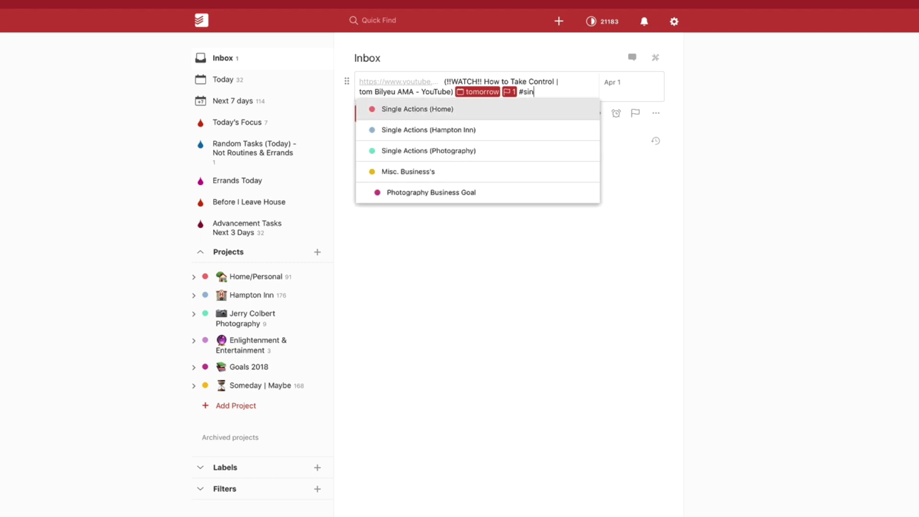
{"action": "key", "text": "Return"}
{"action": "key", "text": "Return"}
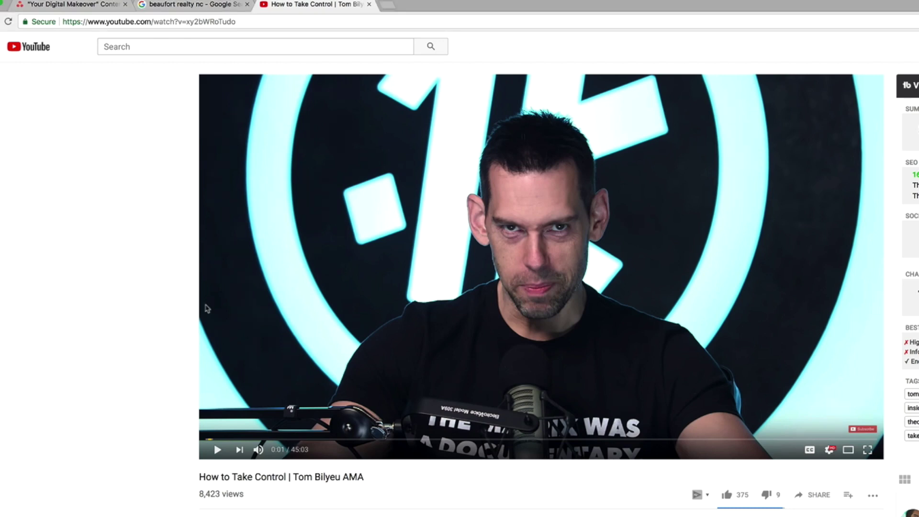
- Return to the YouTube video page in Chrome and add it to Todoist again
{"action": "right_click", "coordinate": [118, 221]}
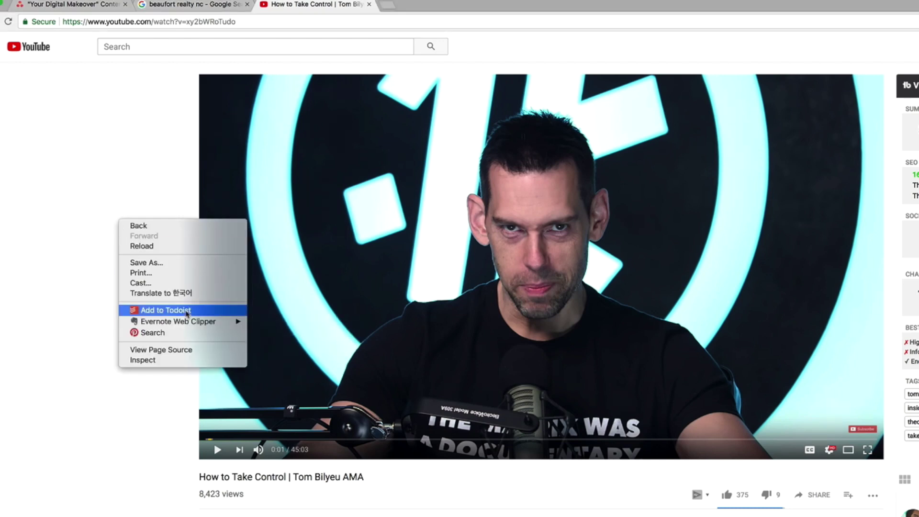
{"action": "left_click", "coordinate": [186, 311]}
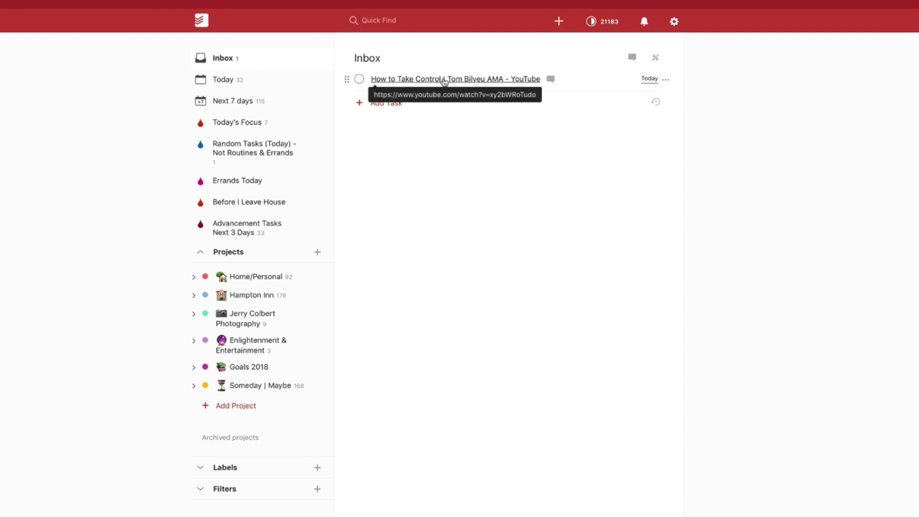
- Check the video link of the new task in the Todoist inbox, pausing the video and closing its tab
{"action": "left_click", "coordinate": [441, 79]}
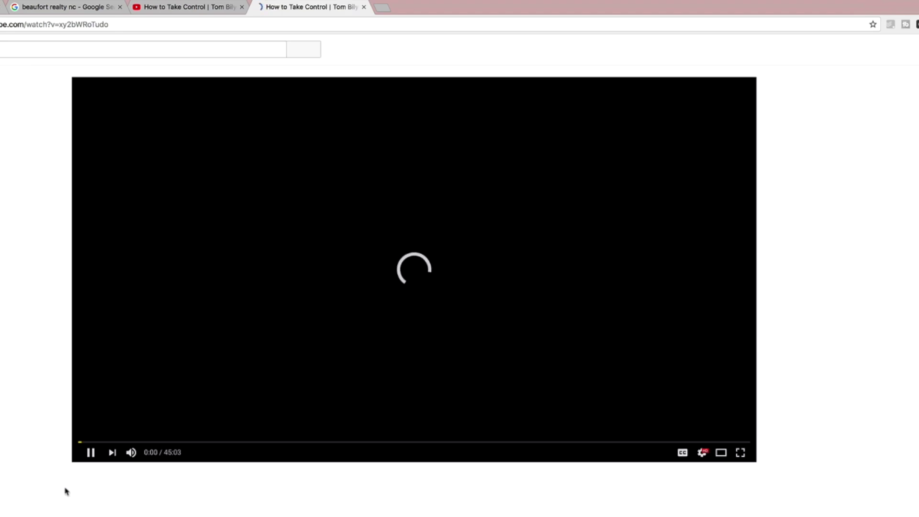
{"action": "left_click", "coordinate": [90, 452]}
{"action": "left_click", "coordinate": [90, 453]}
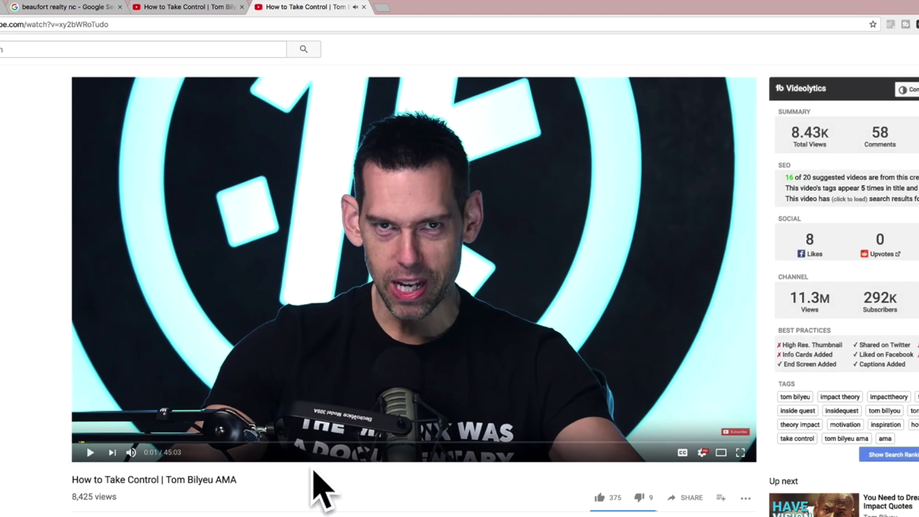
{"action": "left_click", "coordinate": [364, 8]}
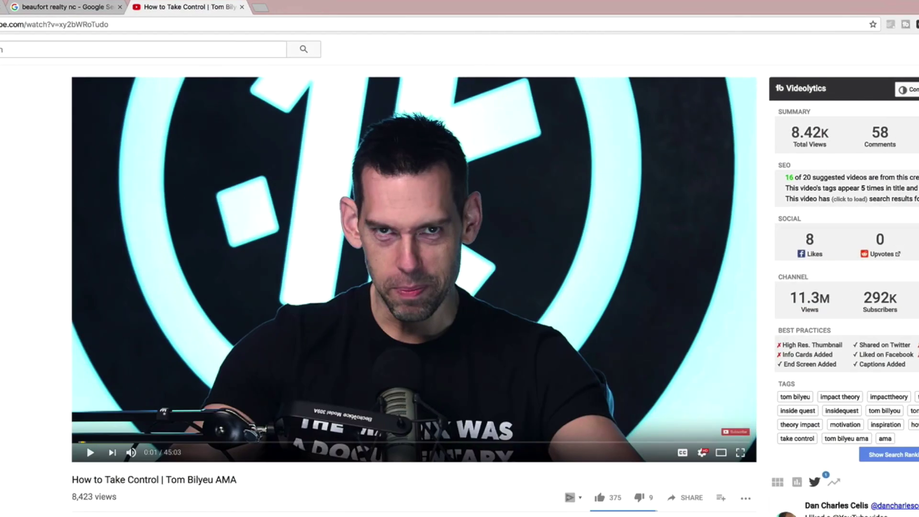
- Add the "How to Take Control" video page to Todoist once more
{"action": "right_click", "coordinate": [1, 261]}
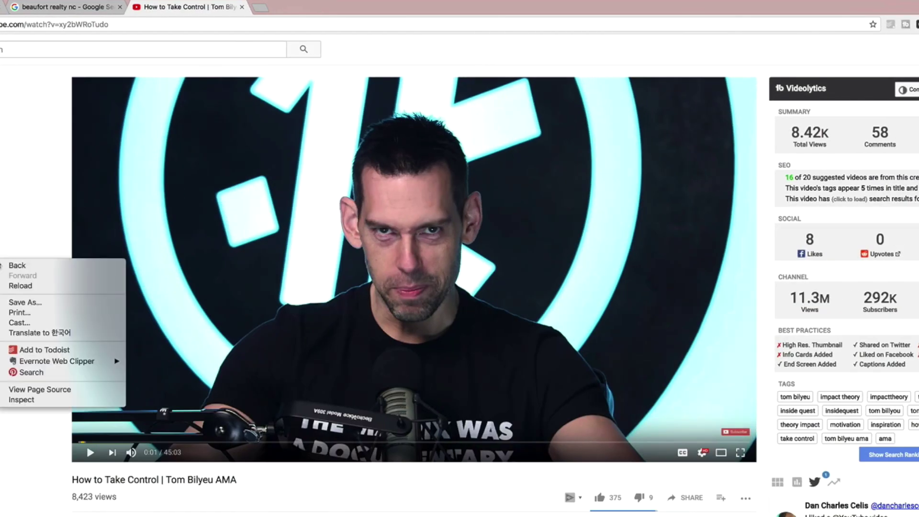
{"action": "left_click", "coordinate": [33, 351]}
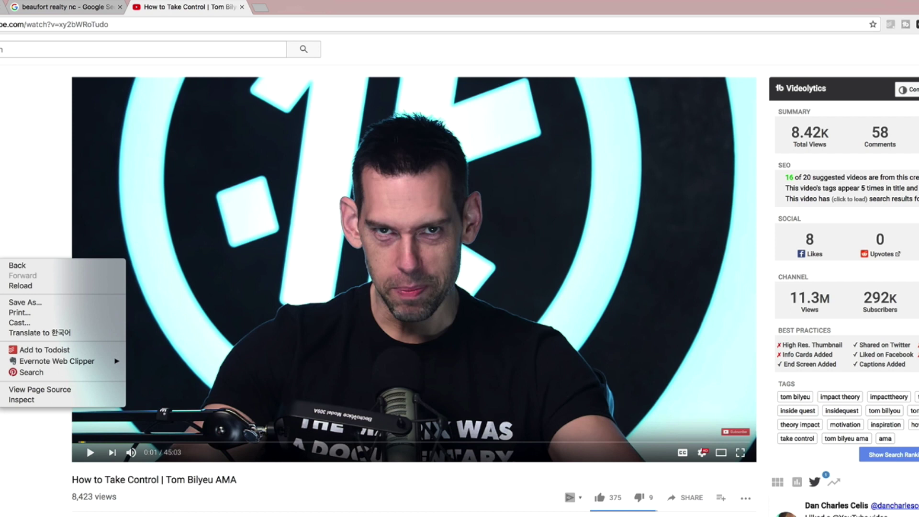